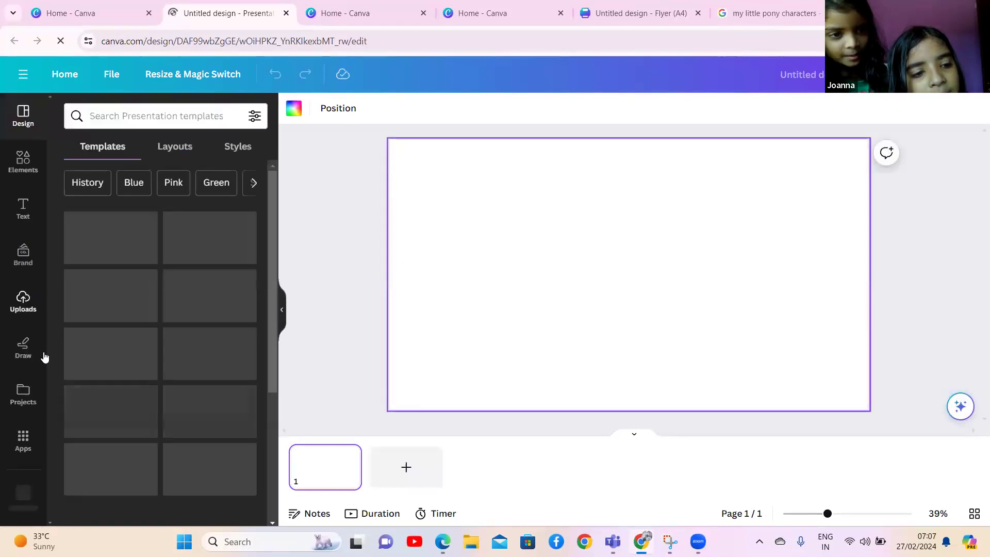
Step: Search the elements for "boss girl" and browse the graphics for a standing businesswoman
left_click(17, 166)
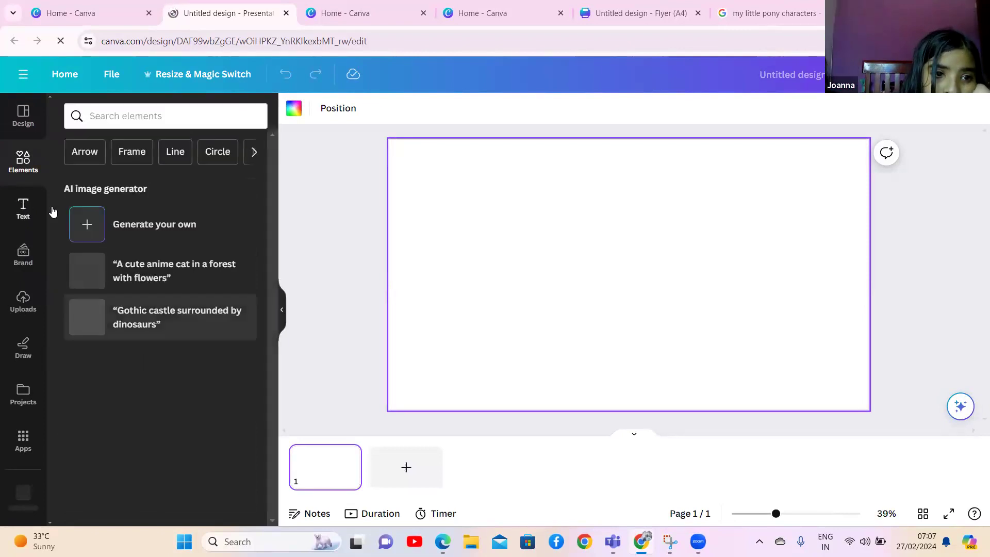
left_click(186, 119)
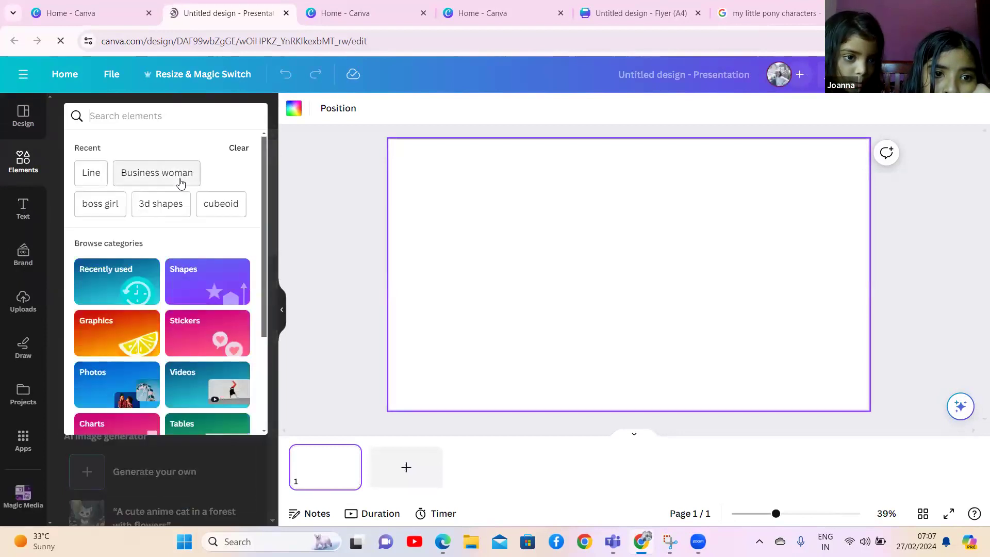
left_click(103, 209)
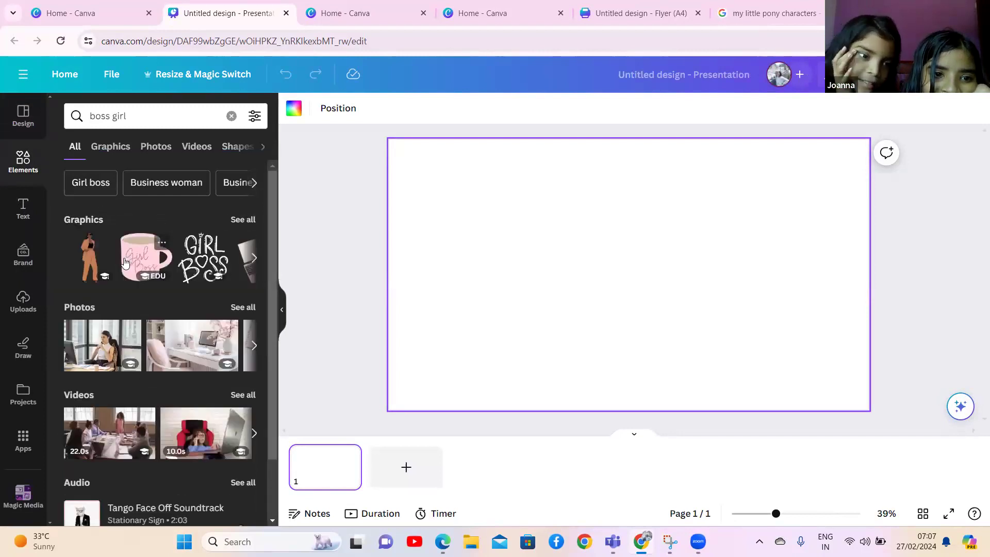
scroll(154, 268, "right", 5)
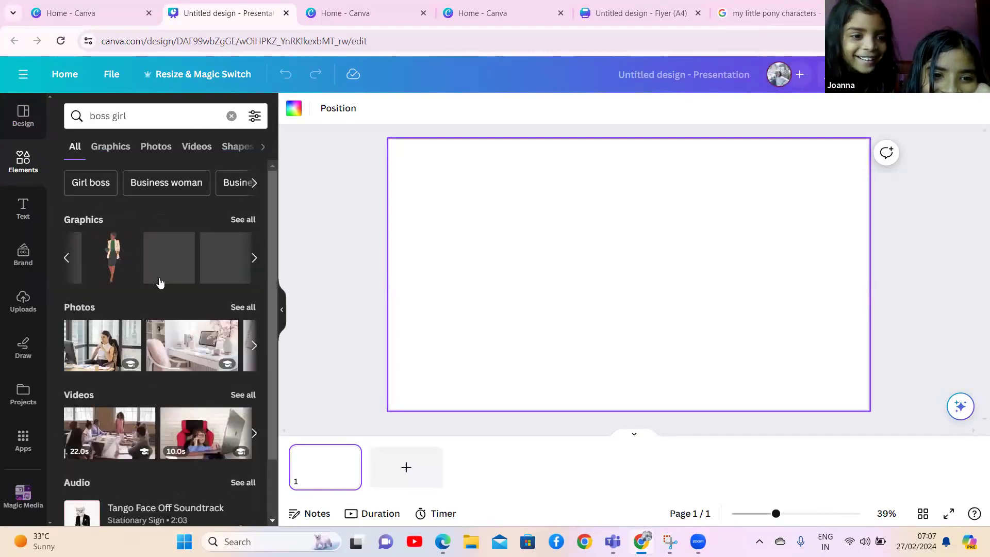
scroll(160, 282, "left", 3)
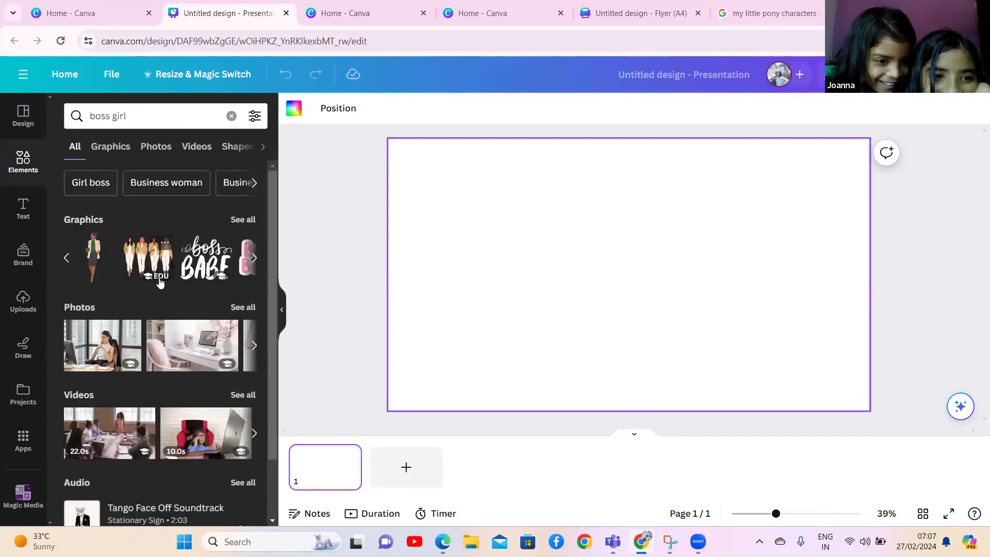
Step: Add the graphic of the woman in a blazer and green top, enlarge it, and place it in the slide's lower-right corner
left_click(101, 264)
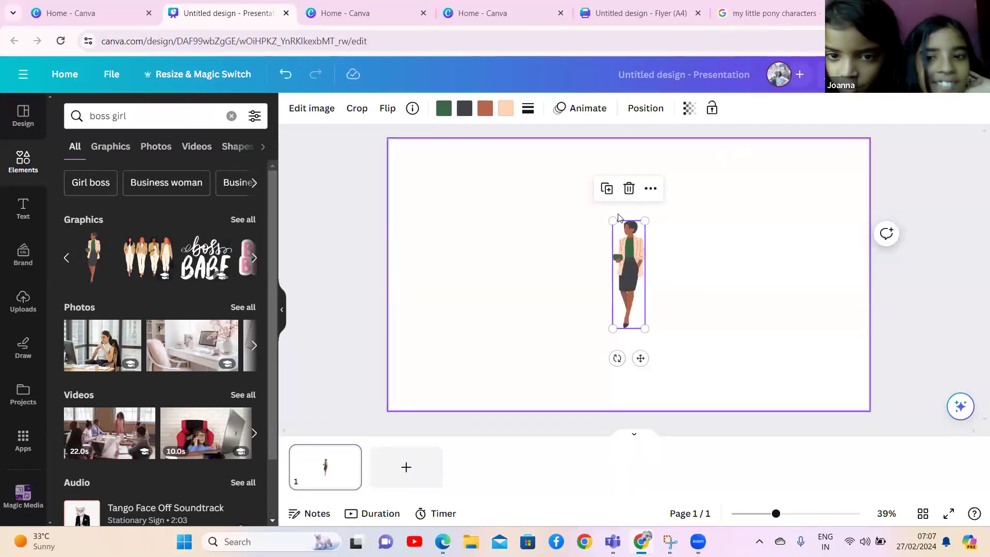
left_click_drag(613, 221, 600, 179)
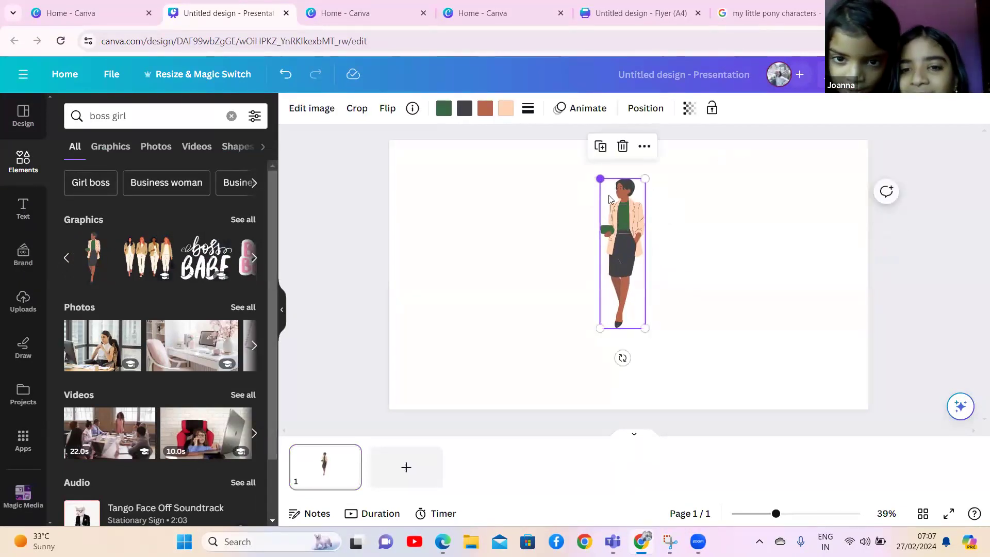
left_click_drag(643, 248, 863, 323)
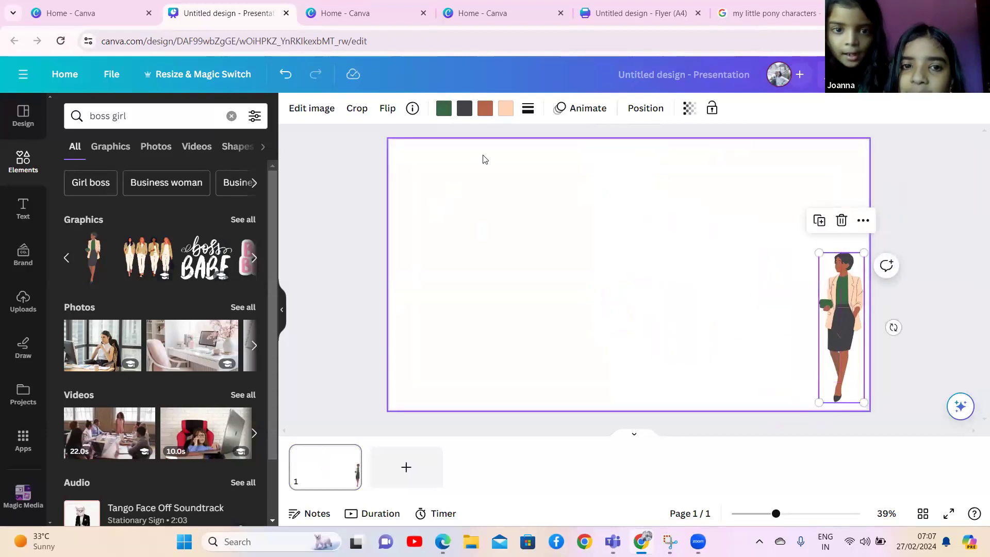
Step: Create a custom animation for the woman graphic with a motion path from the lower-right corner across to the slide's left side
left_click(581, 108)
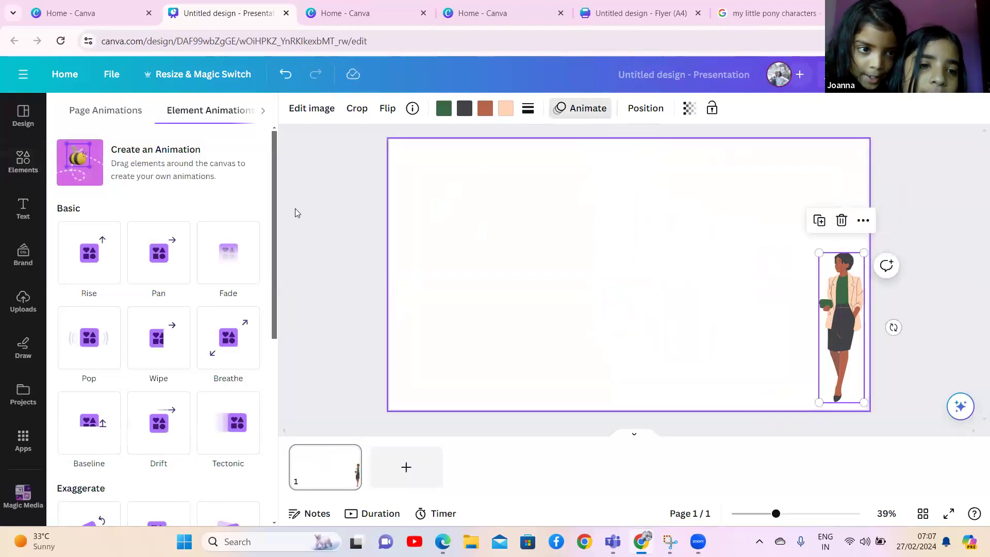
left_click(173, 181)
mouse_move(823, 306)
left_mouse_down()
mouse_move(739, 302)
mouse_move(679, 290)
mouse_move(617, 304)
mouse_move(591, 301)
left_mouse_up()
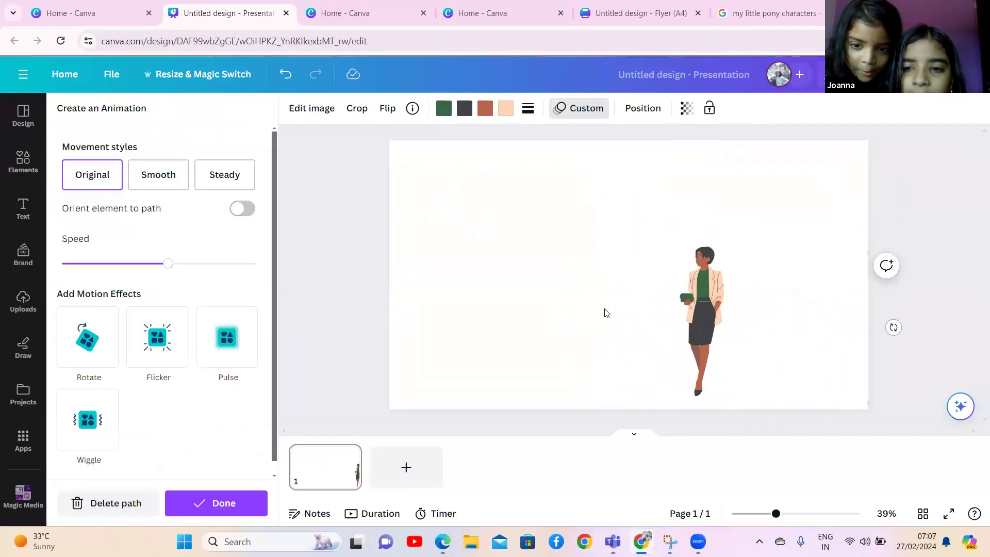
left_click(94, 509)
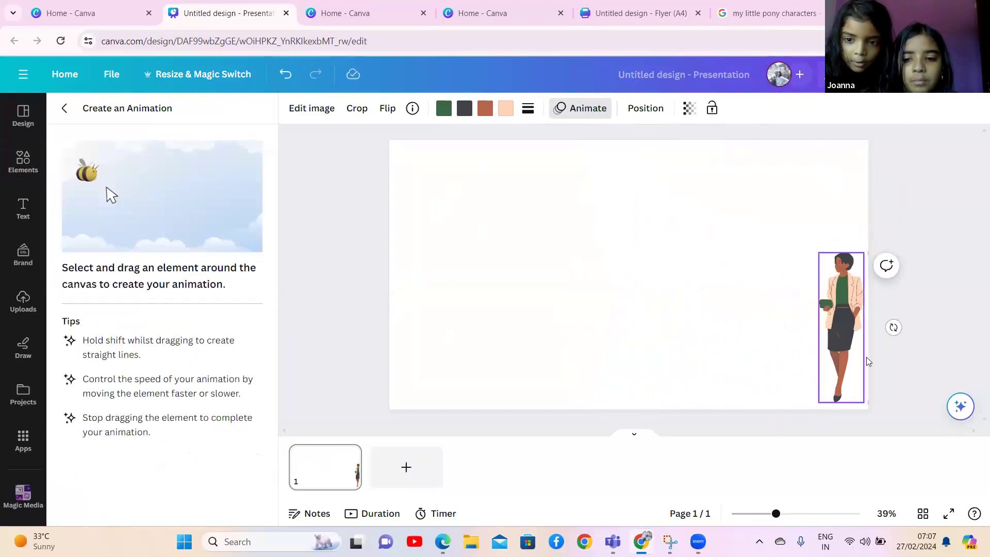
mouse_move(839, 311)
left_mouse_down()
mouse_move(807, 214)
mouse_move(624, 232)
mouse_move(574, 223)
mouse_move(433, 285)
left_mouse_up()
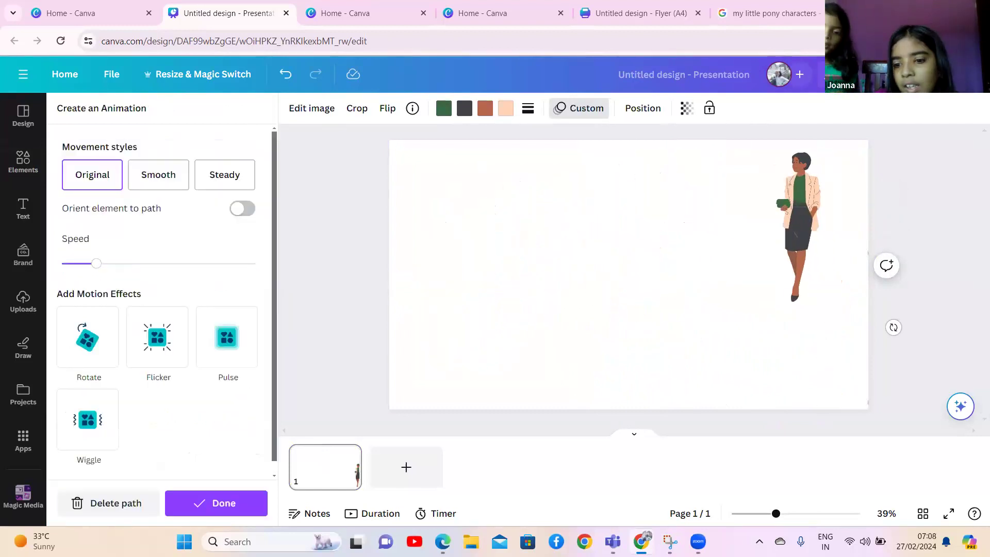
left_click(220, 504)
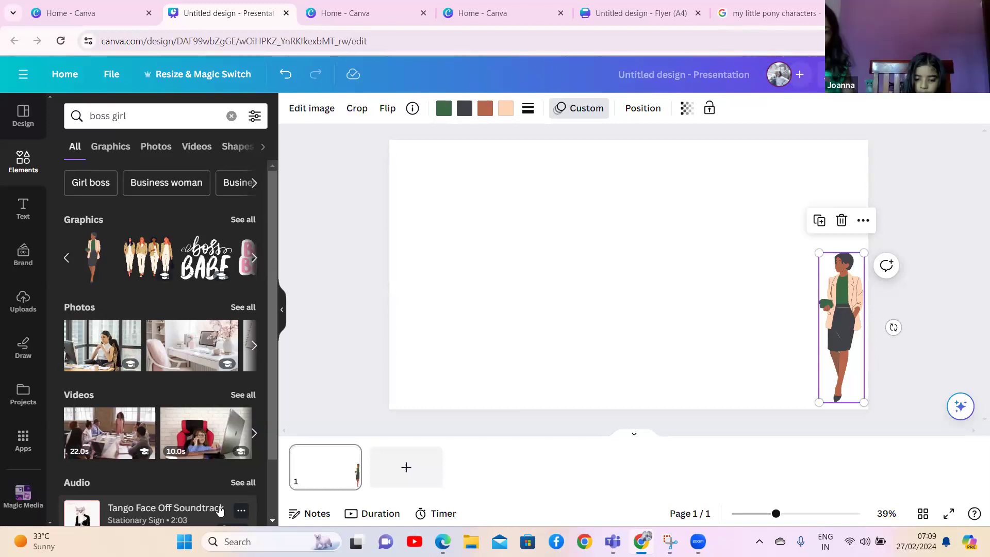
left_click(174, 116)
key("ctrl+a")
key("BackSpace")
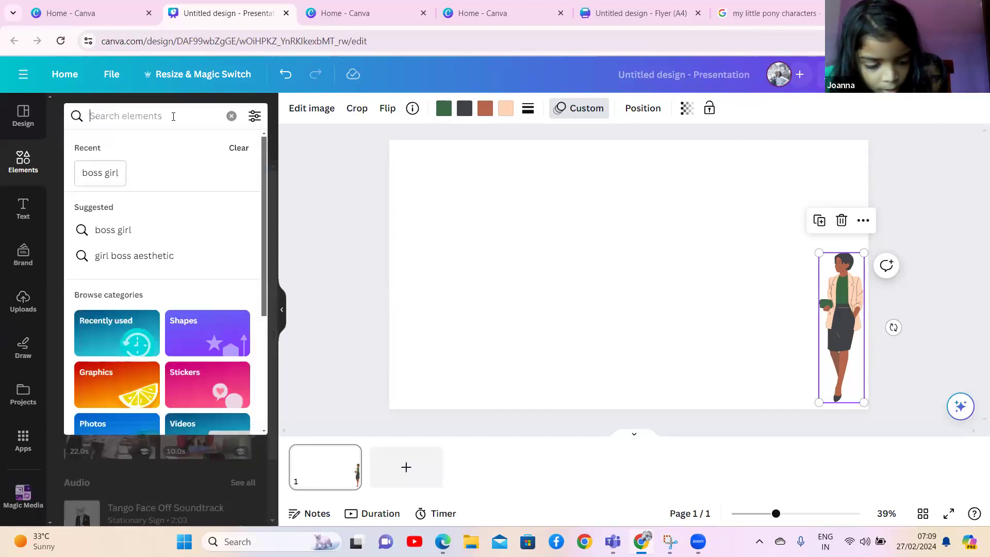
type("boo")
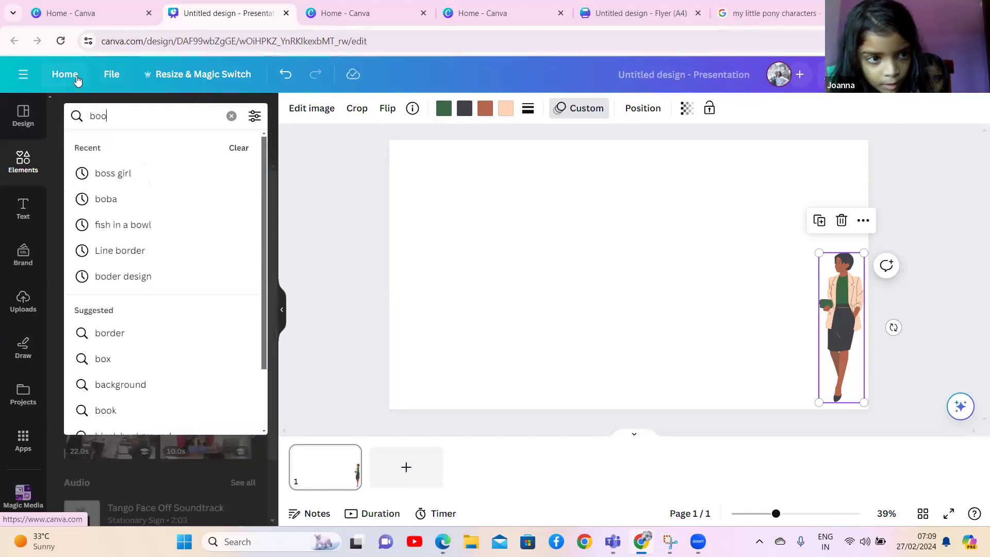
Step: Return to the home page and create a new blank design of the Bookmark type
left_click(65, 74)
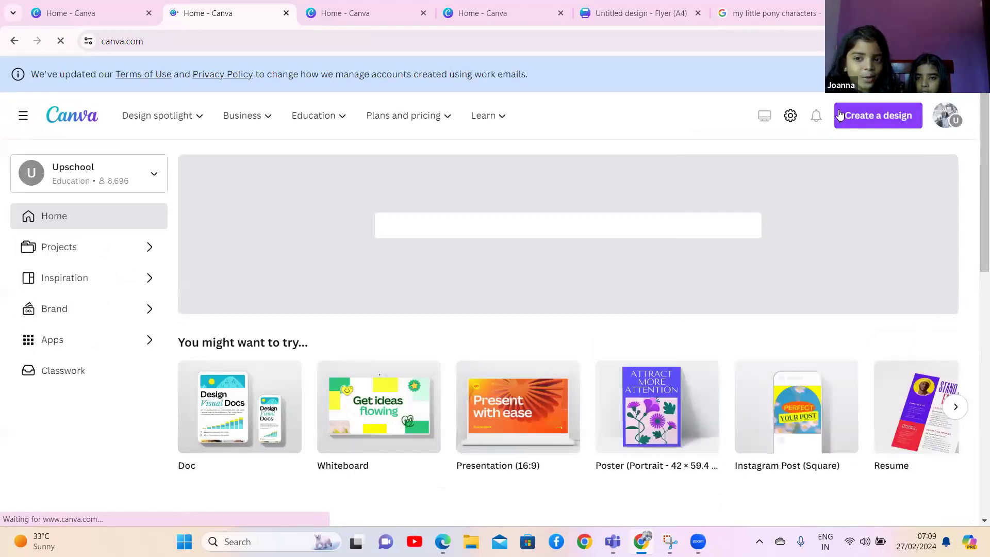
left_click(860, 114)
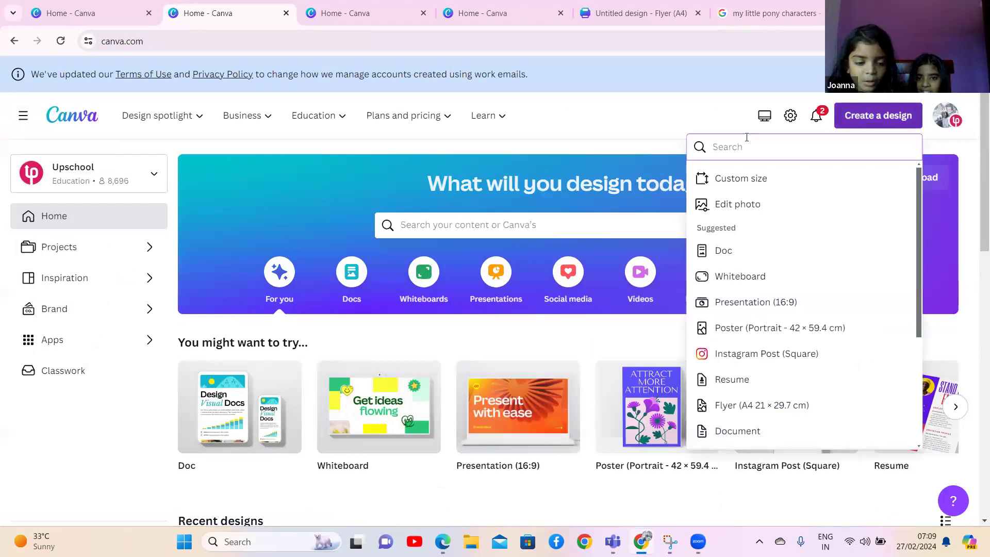
type("book")
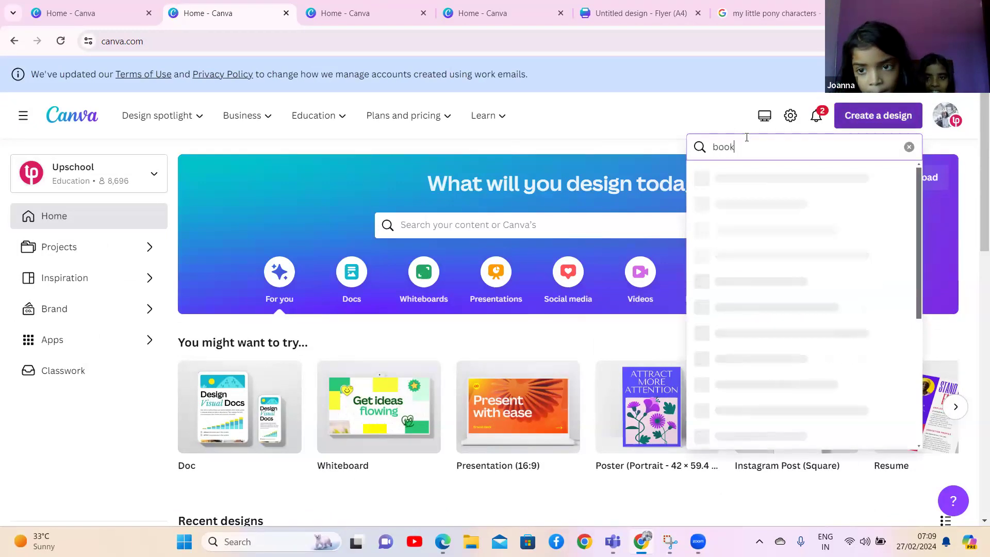
type("ma")
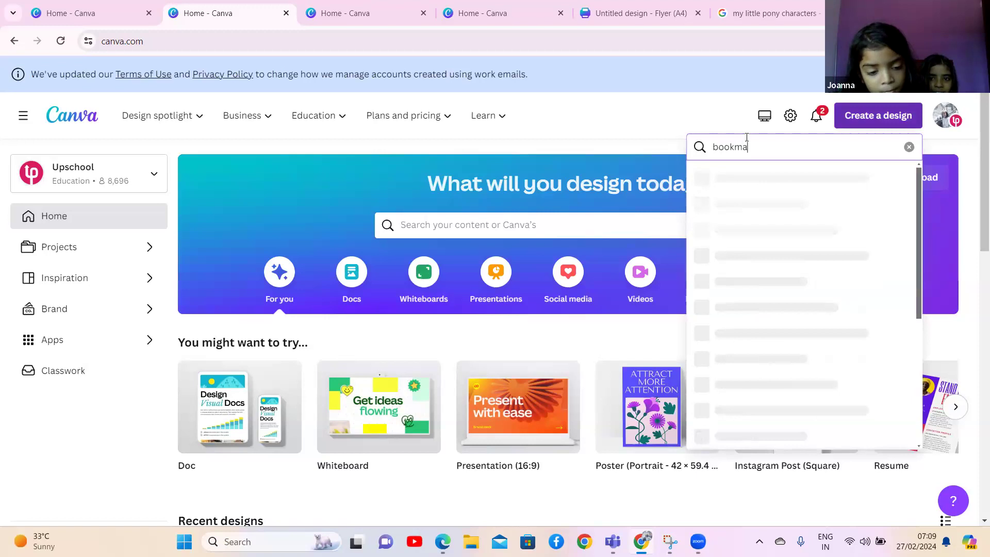
type("rk")
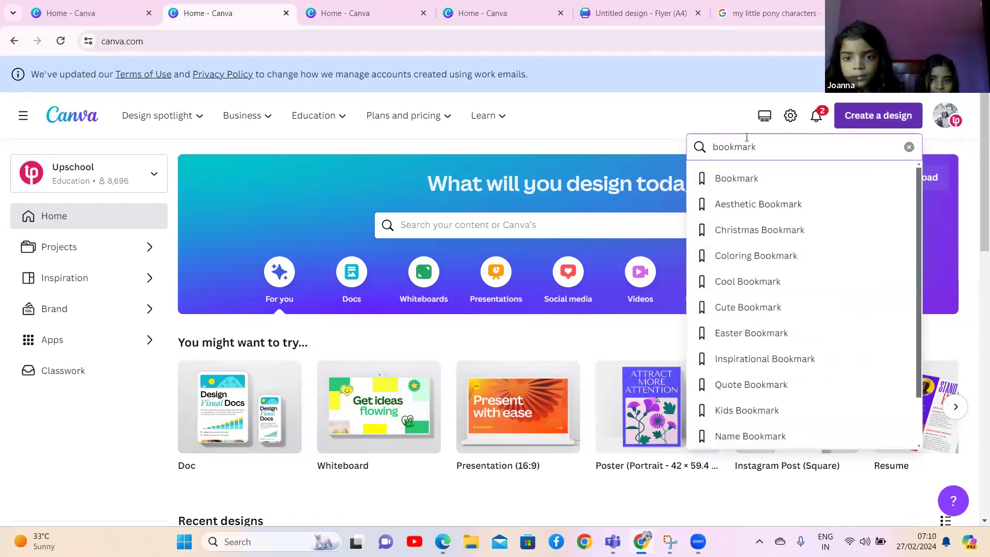
left_click(733, 180)
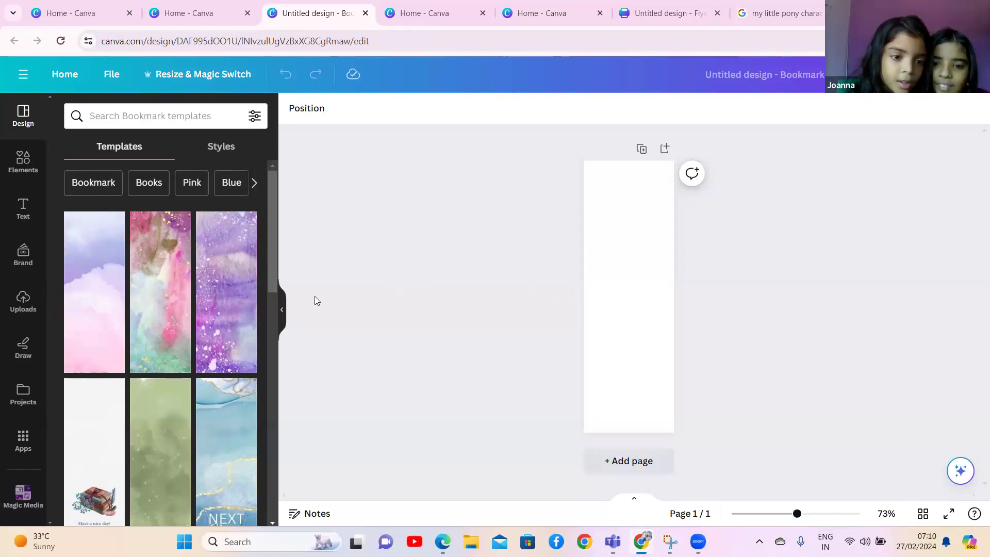
Step: Apply the purple gradient watercolor template to the bookmark and add a blank second page
left_click(227, 285)
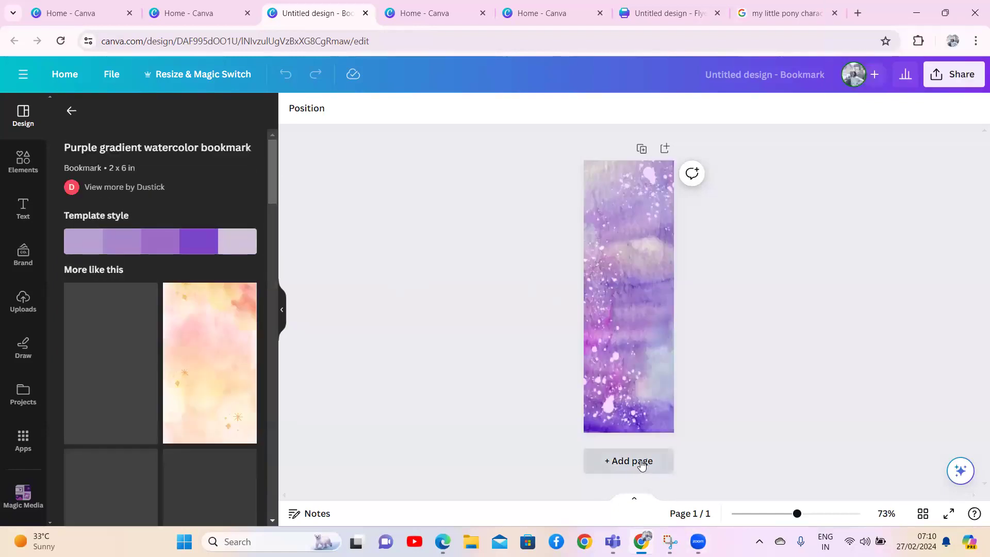
left_click(641, 150)
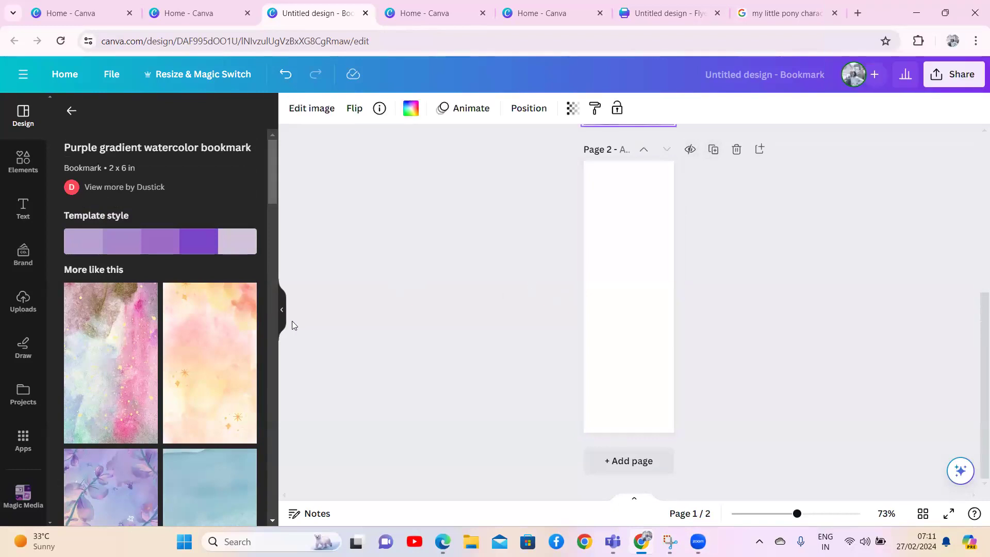
Step: Duplicate the purple bookmark page until there are ten purple pages, and delete the blank page at the end
scroll(700, 280, "up", 5)
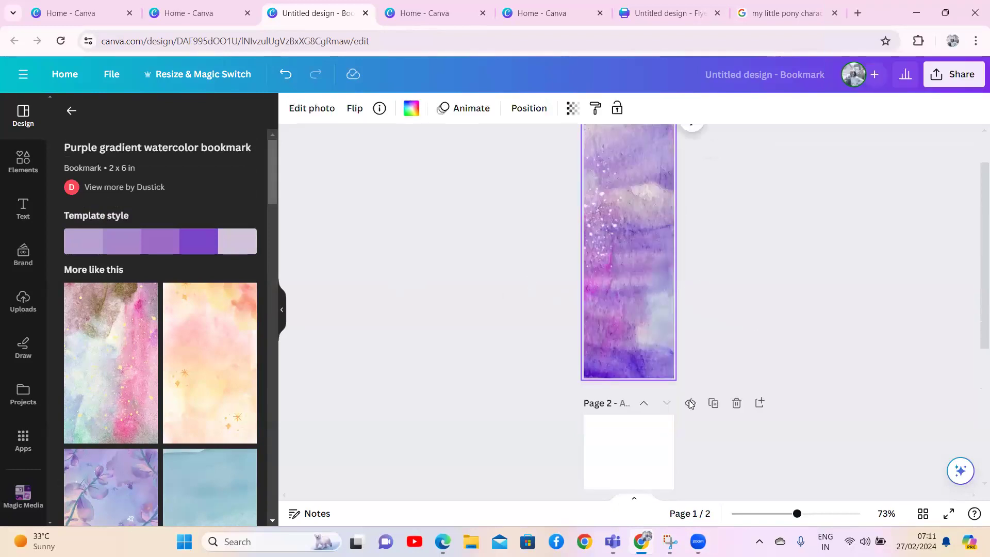
scroll(689, 400, "up", 1)
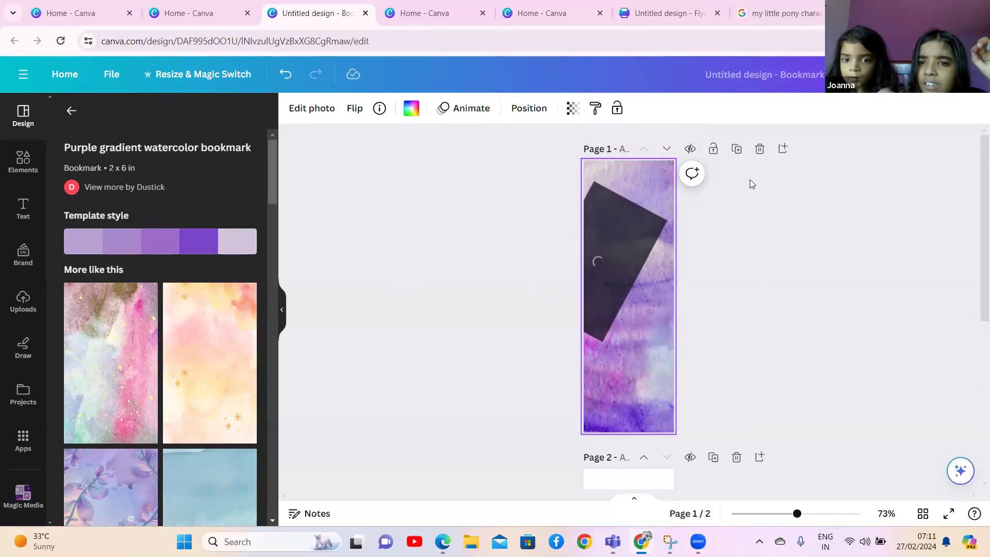
right_click(737, 154)
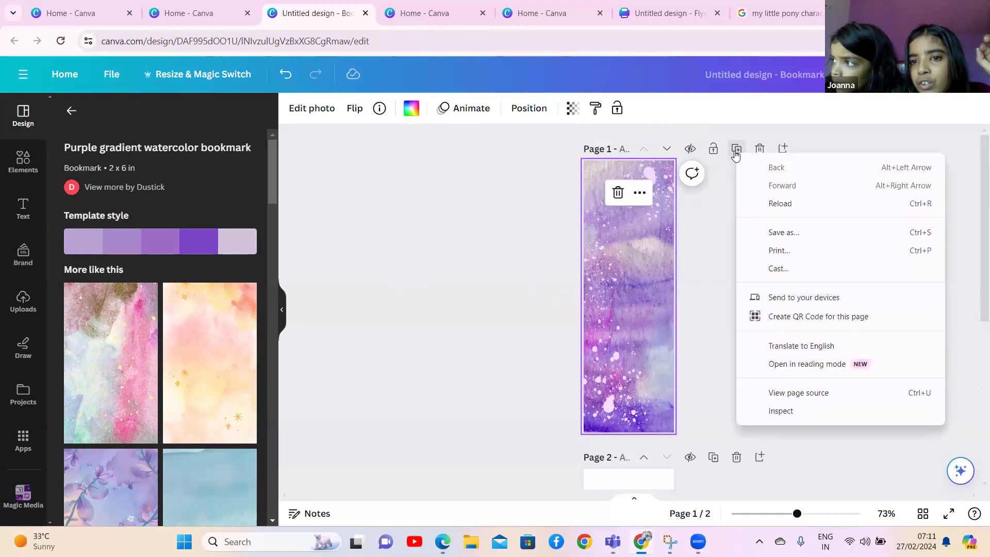
left_click(736, 155)
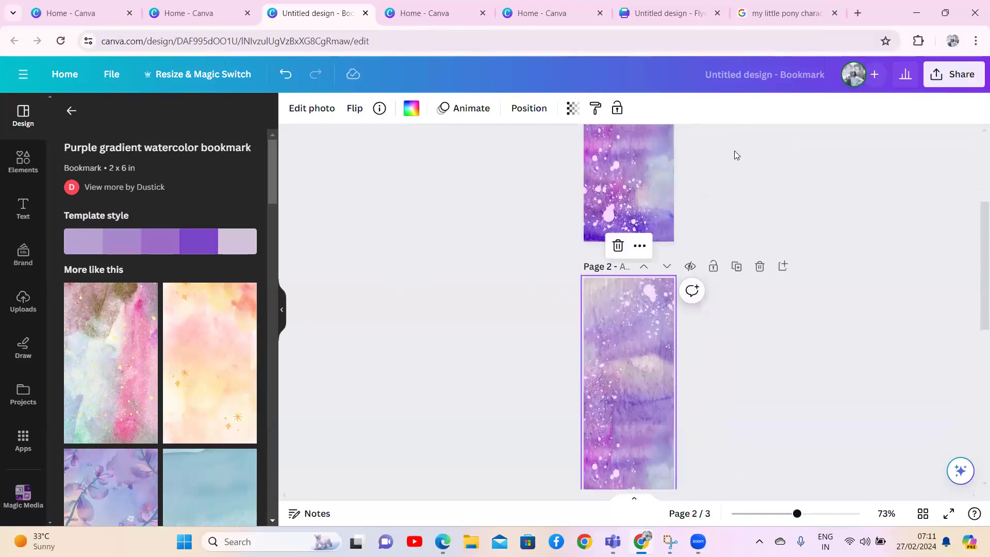
right_click(734, 150)
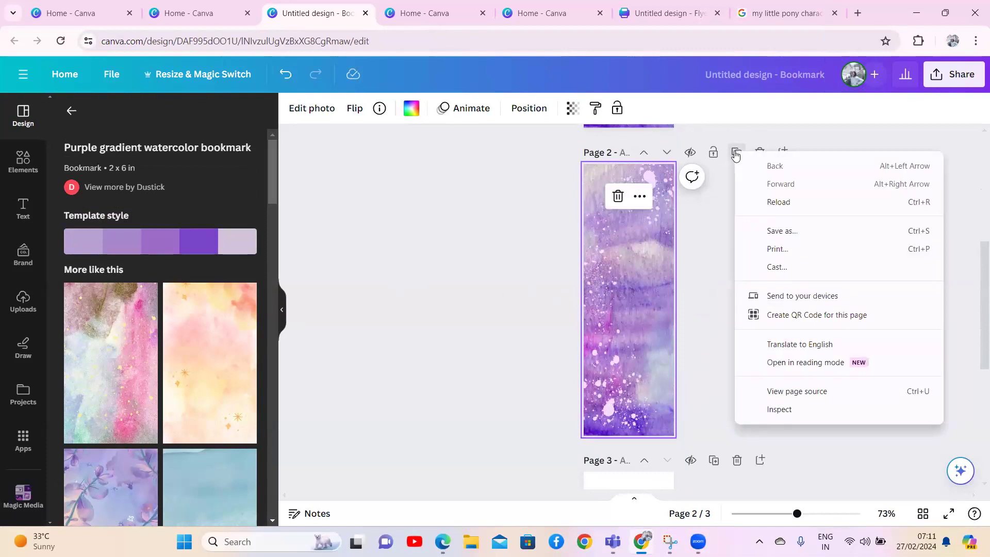
left_click(736, 154)
left_click(736, 154)
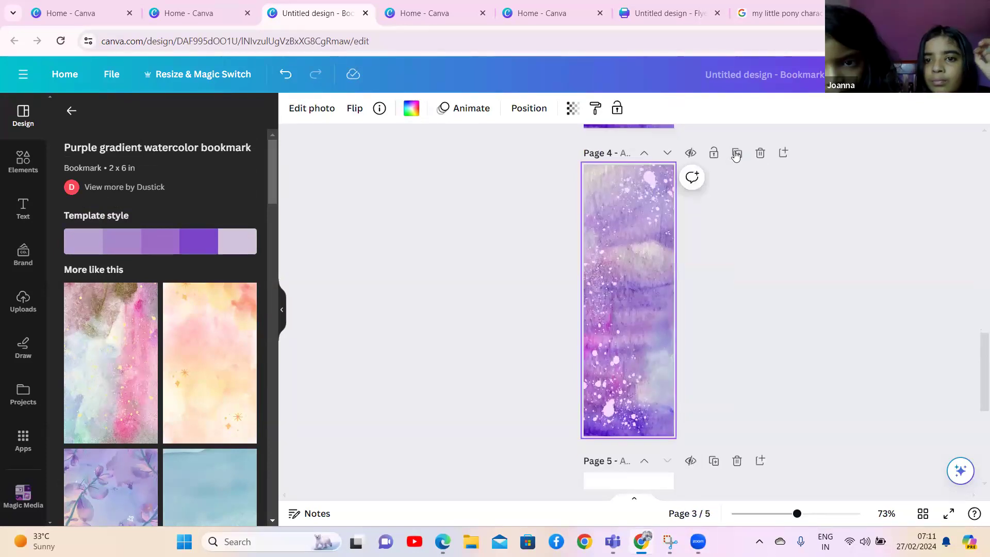
left_click(735, 154)
left_click(736, 154)
left_click(736, 154)
left_click(736, 154)
left_click(737, 153)
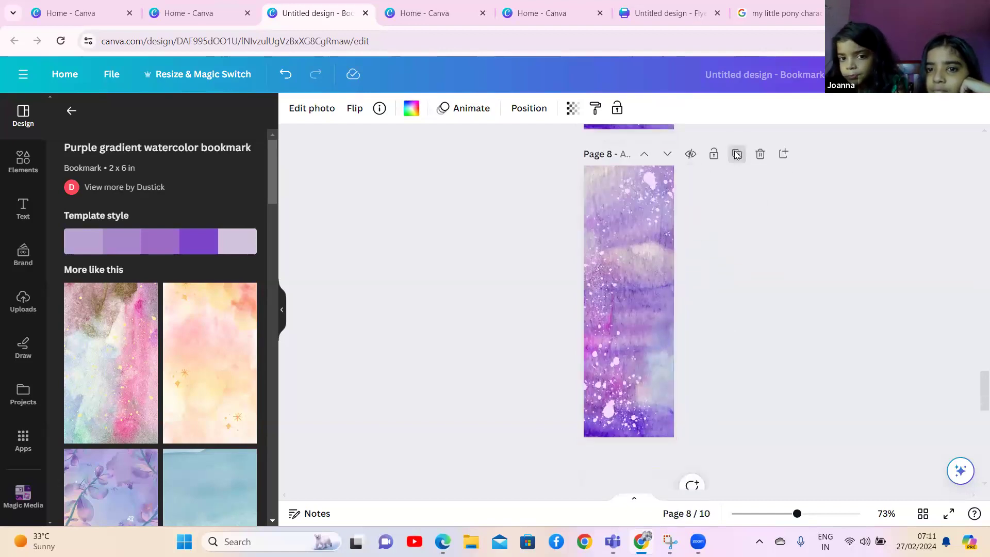
left_click(736, 154)
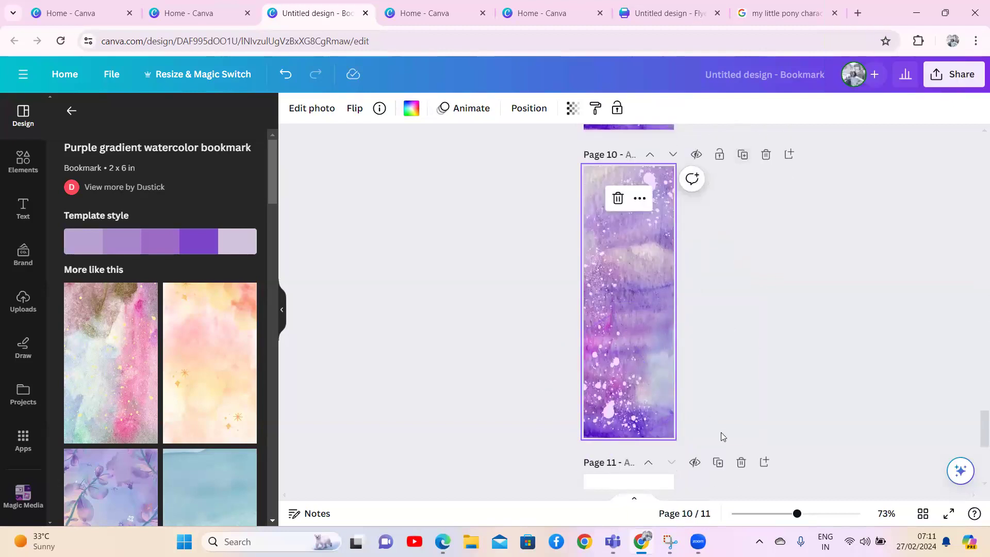
left_click(741, 463)
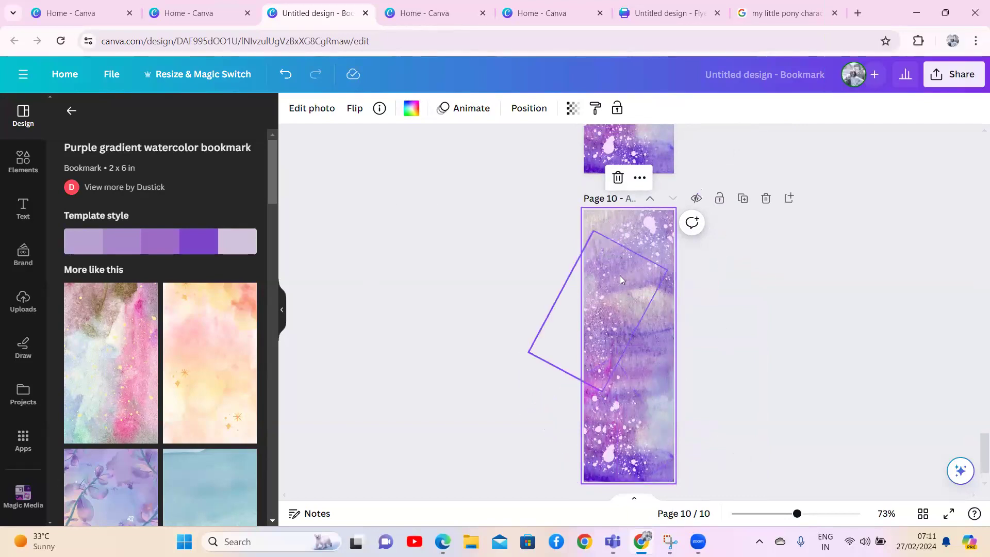
left_click(650, 230)
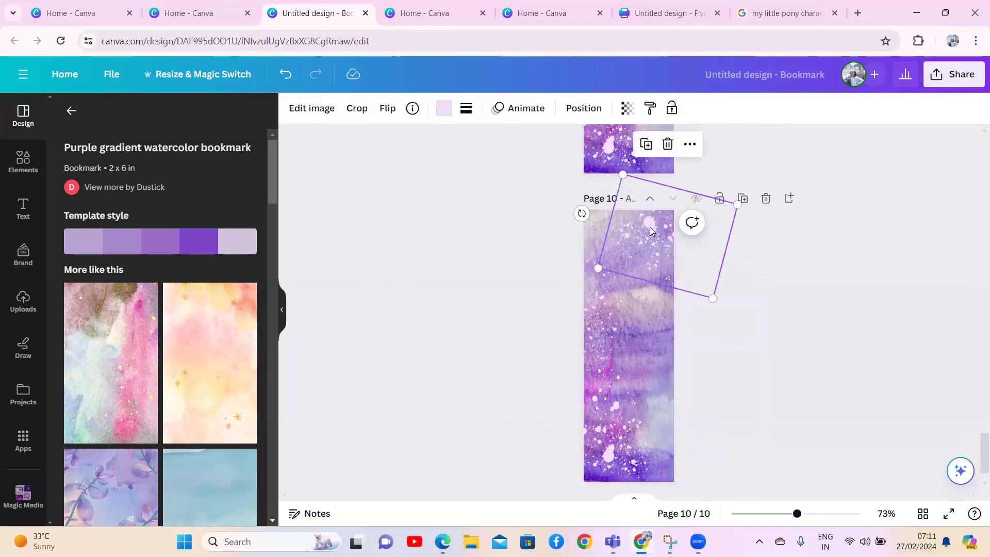
left_click(748, 327)
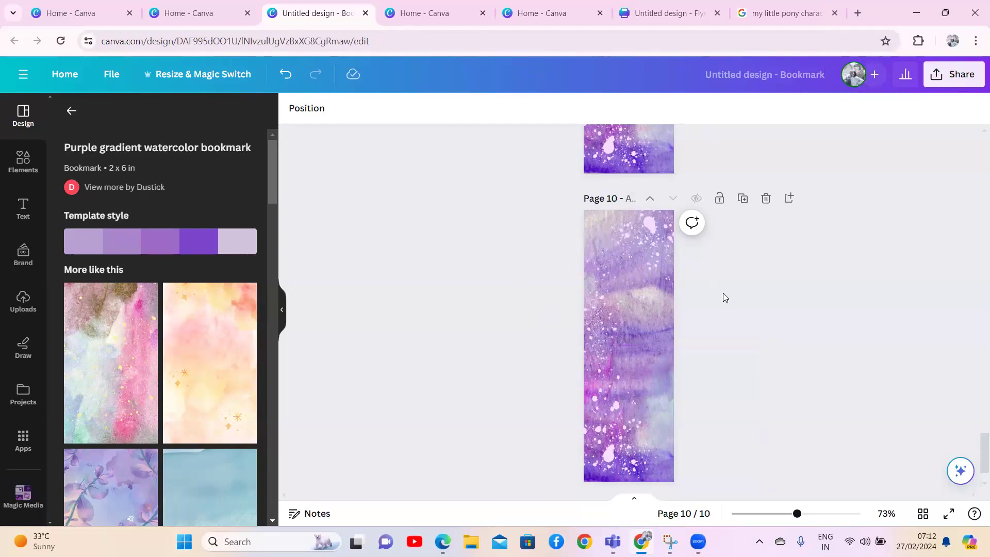
left_click_drag(732, 278, 514, 332)
left_click_drag(383, 334, 383, 334)
left_click(836, 325)
left_click_drag(773, 384, 594, 315)
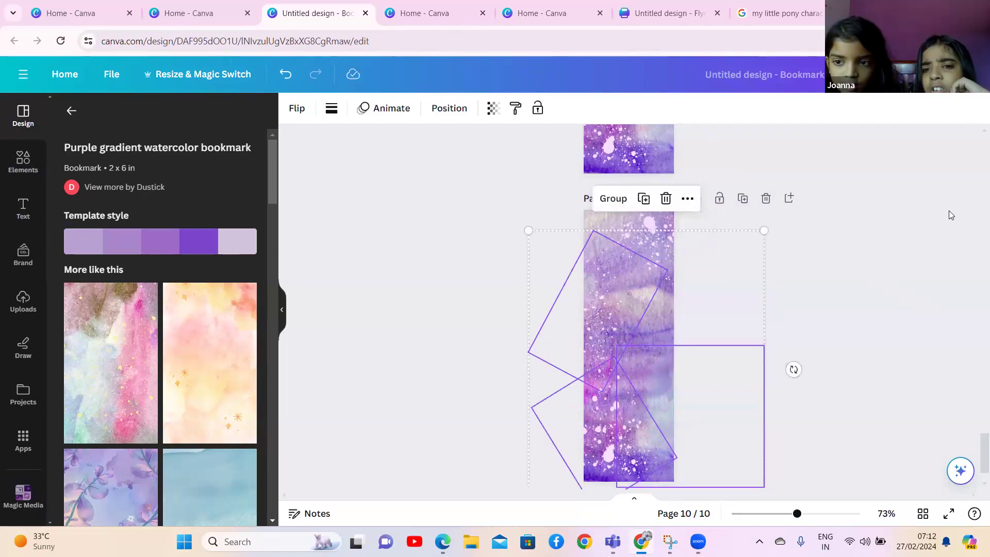
key("Delete")
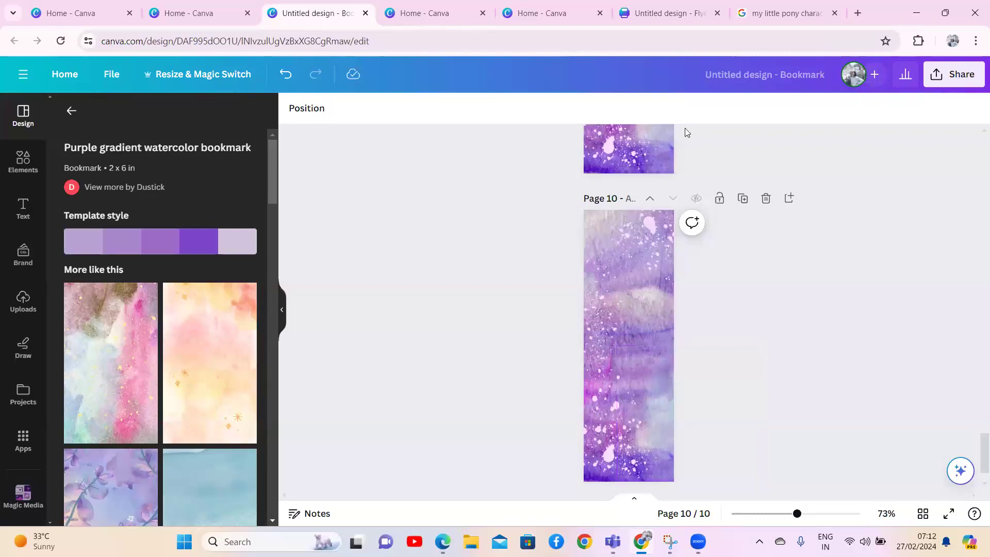
mouse_move(975, 447)
left_mouse_down()
mouse_move(975, 425)
mouse_move(976, 448)
left_mouse_up()
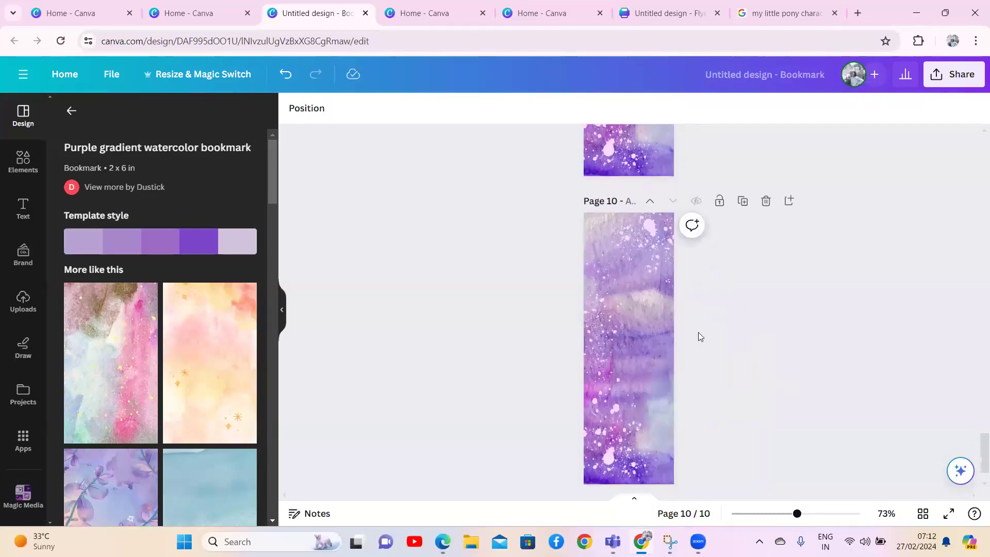
left_click(626, 313)
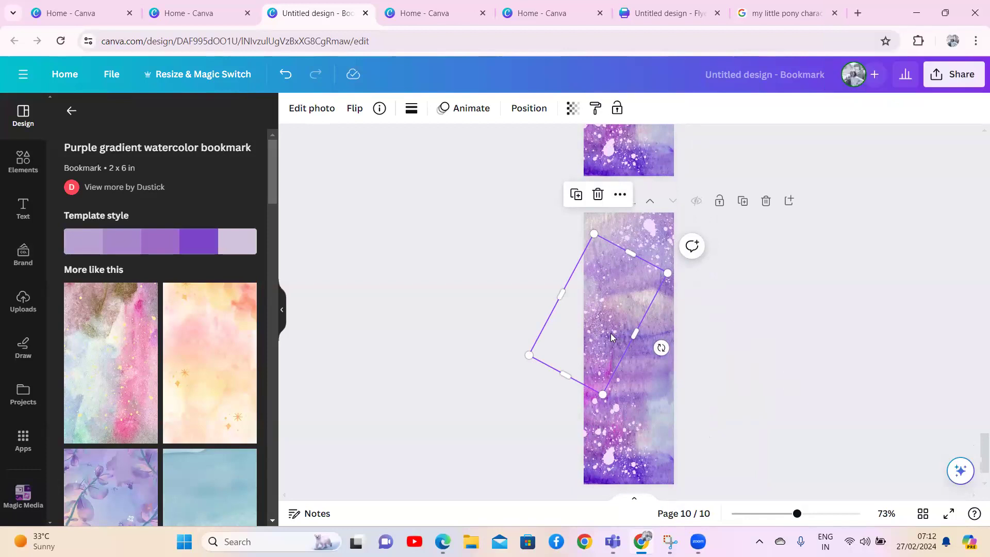
left_click(512, 211)
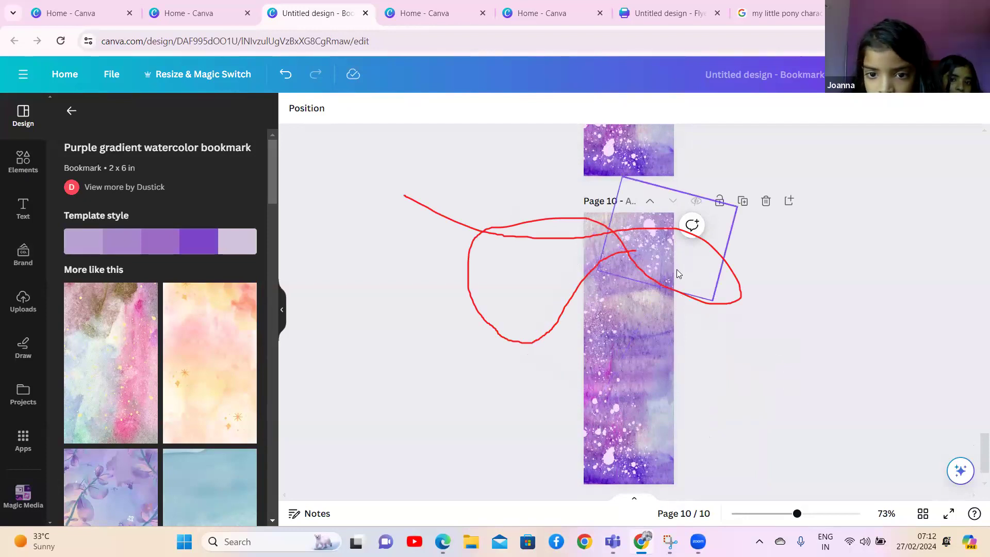
Step: Select the two upper paint-splatter graphics on page 10 together and move them to the right
left_click_drag(702, 300, 558, 243)
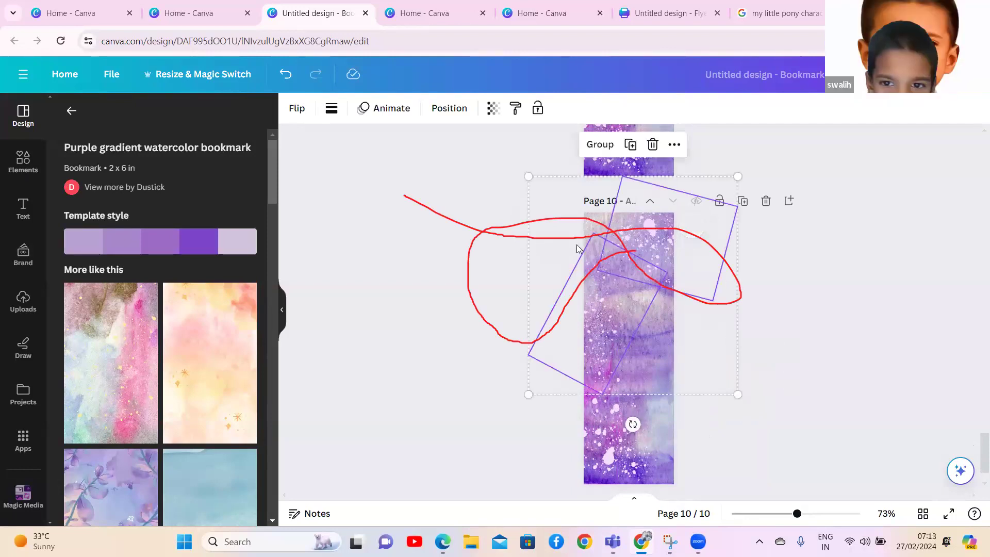
key("Escape")
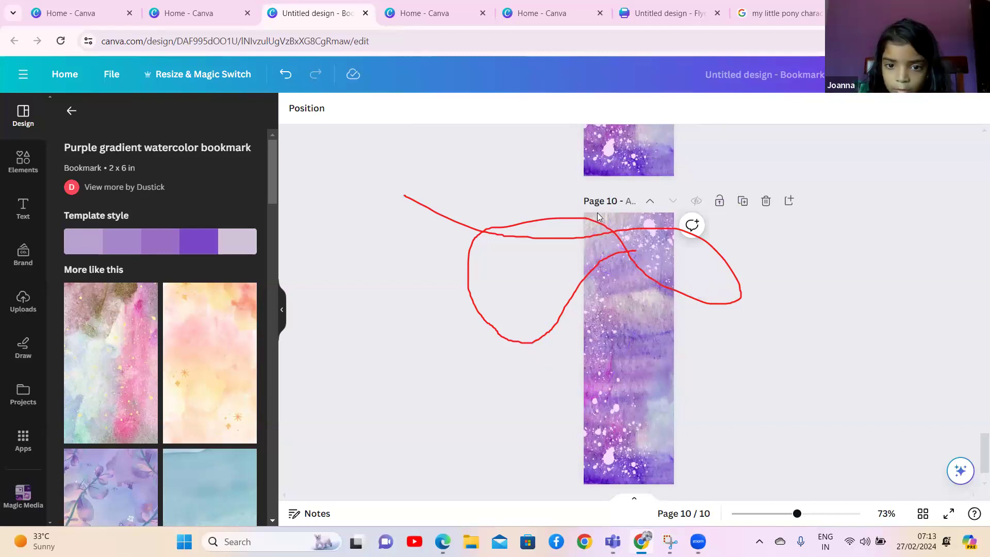
left_click(585, 237)
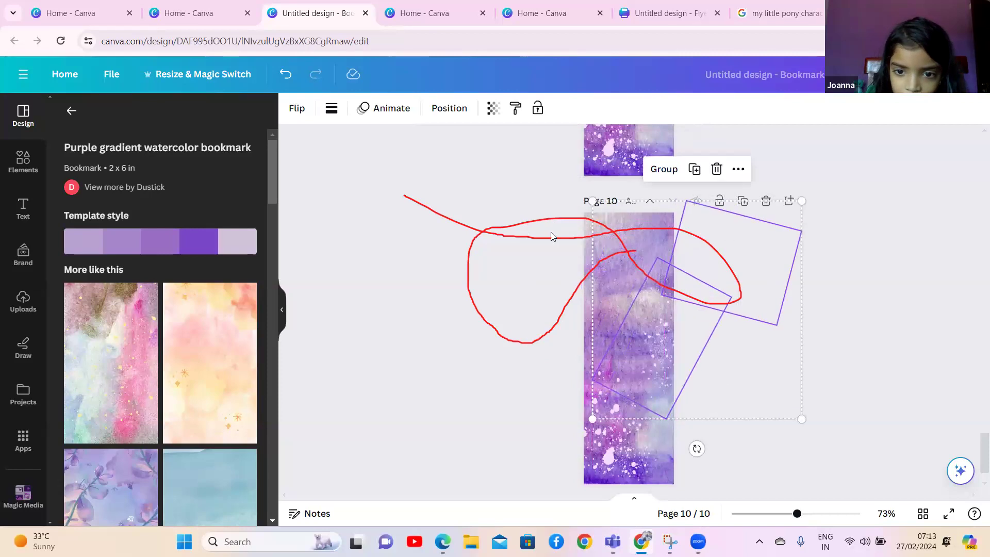
key("Delete")
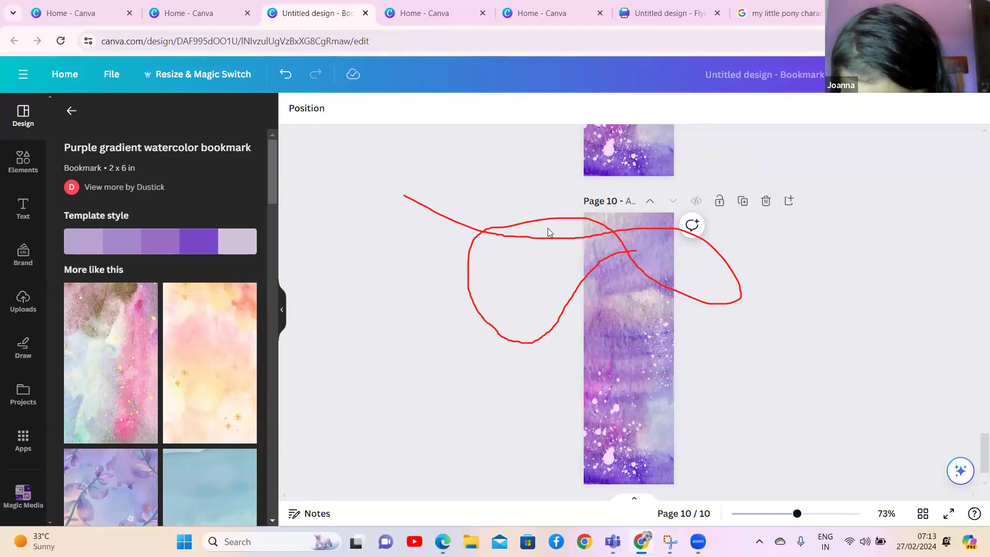
mouse_move(525, 203)
left_mouse_down()
mouse_move(800, 335)
mouse_move(699, 389)
mouse_move(742, 372)
left_mouse_up()
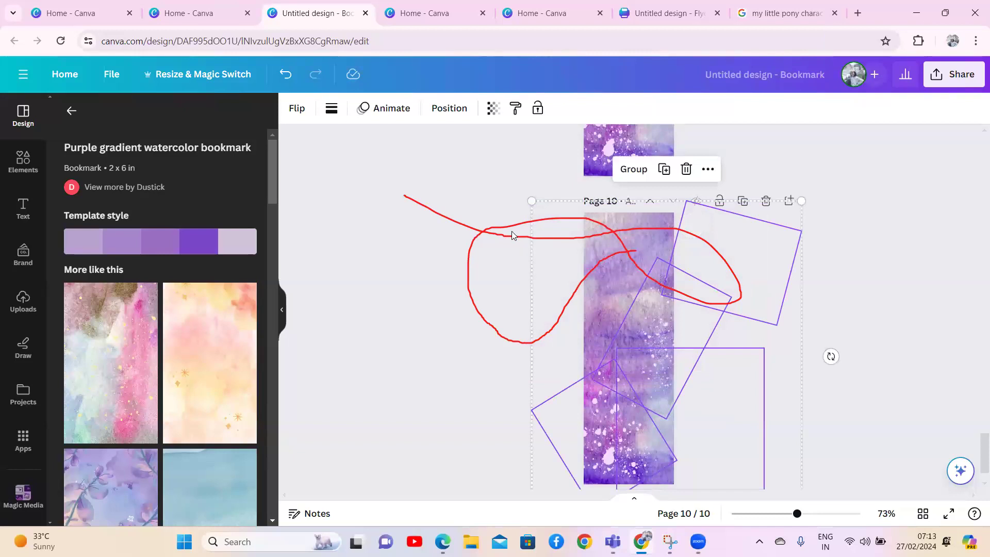
key("Delete")
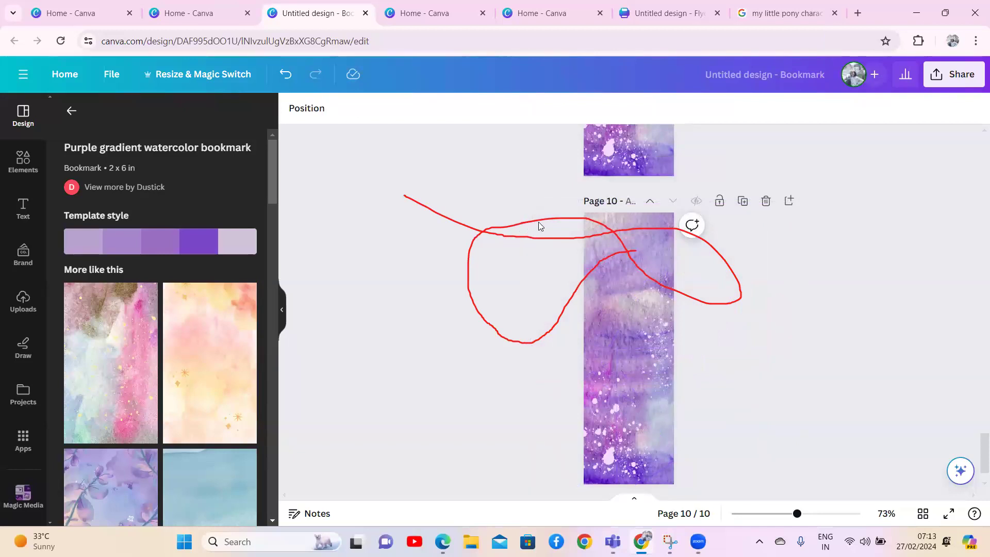
left_click_drag(557, 217, 608, 214)
left_click_drag(521, 223, 752, 312)
key("Delete")
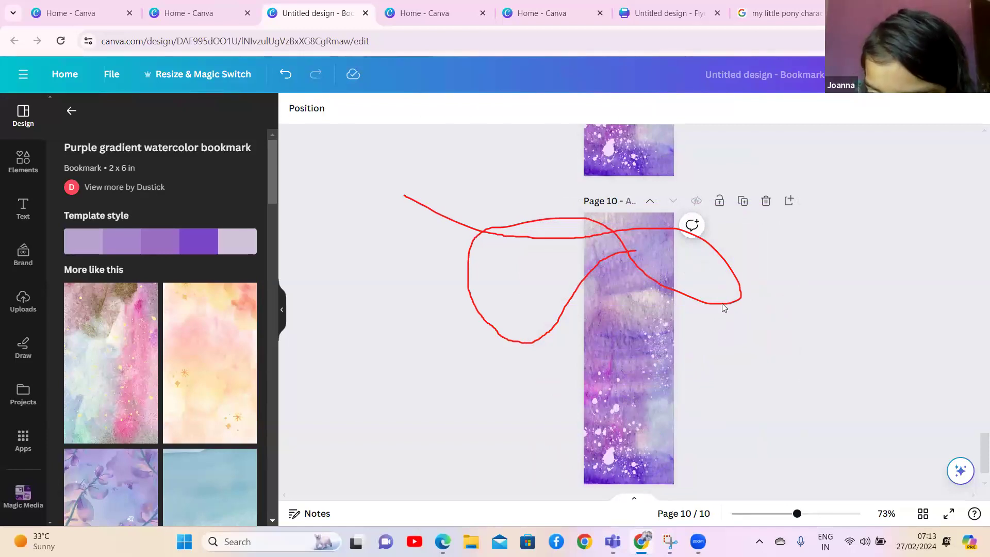
Step: Nudge the two upper paint-splatter graphics on page 10 slightly to the left
key("ctrl+z")
left_click_drag(536, 249, 597, 232)
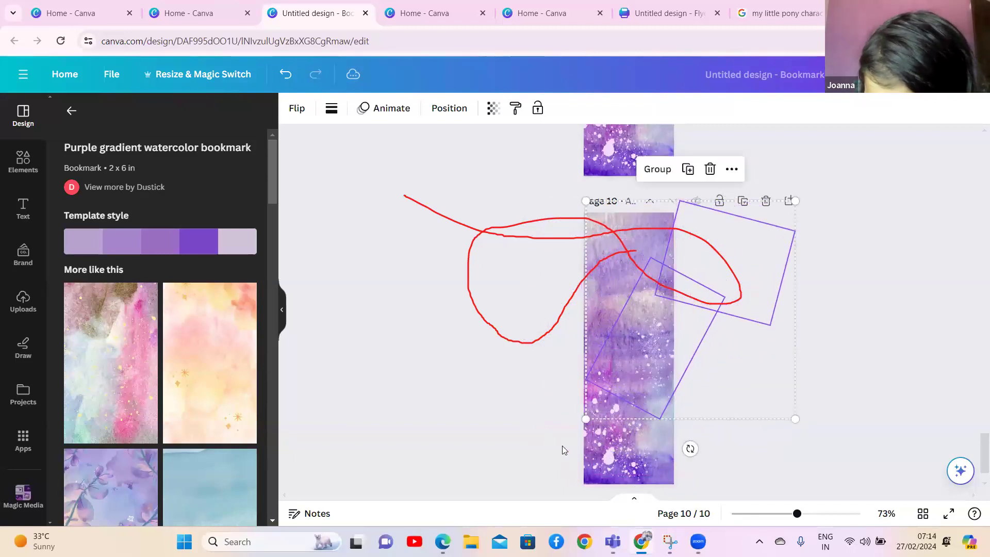
left_click(652, 343)
left_click(652, 341)
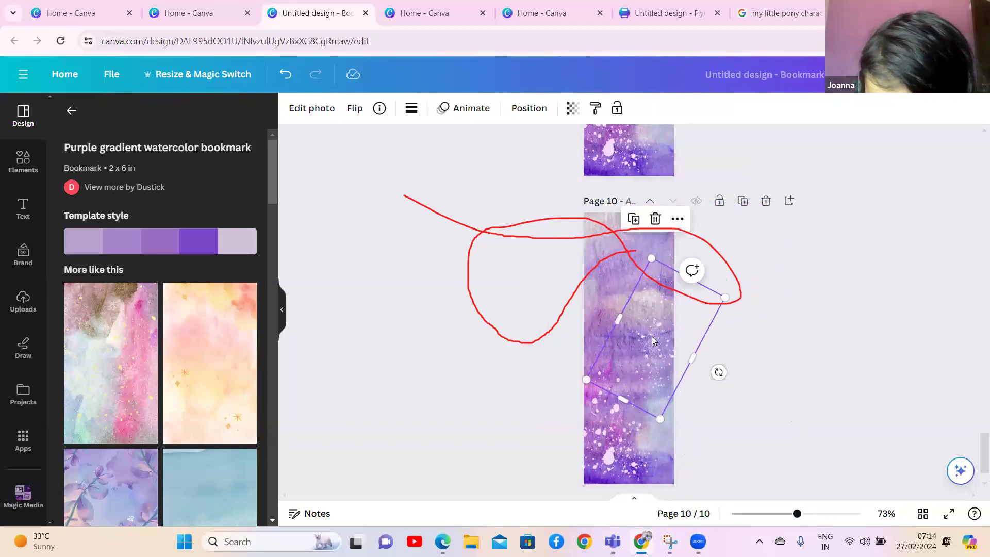
key("Delete")
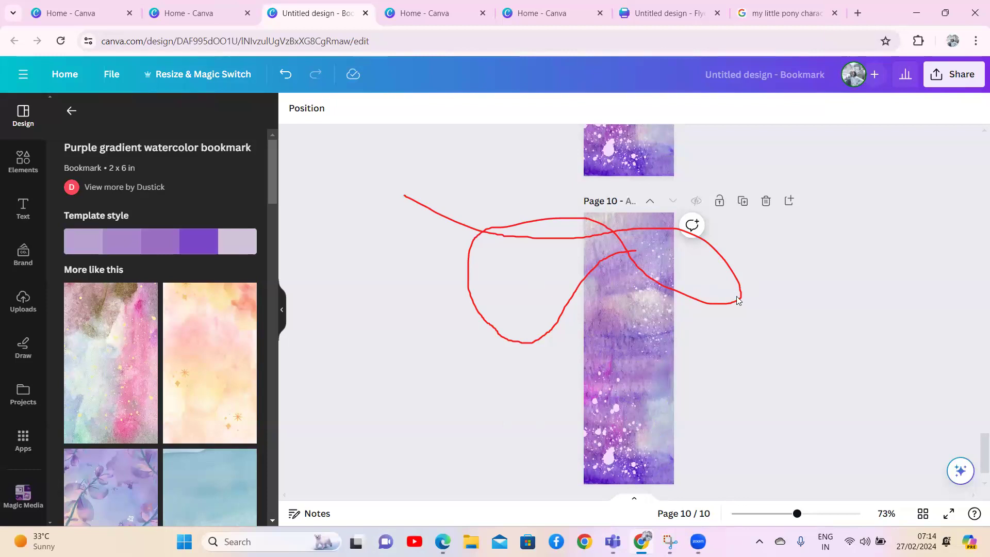
left_click_drag(731, 288, 744, 306)
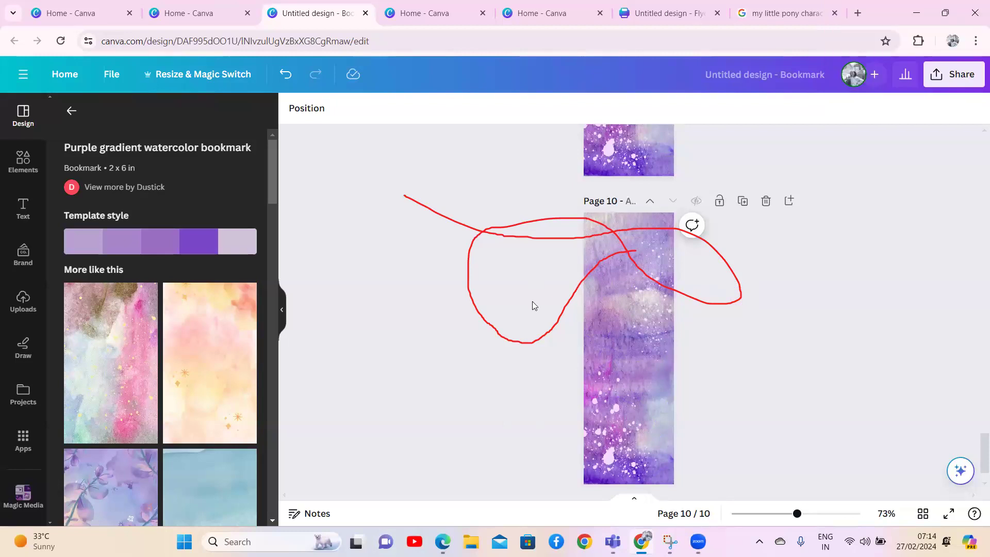